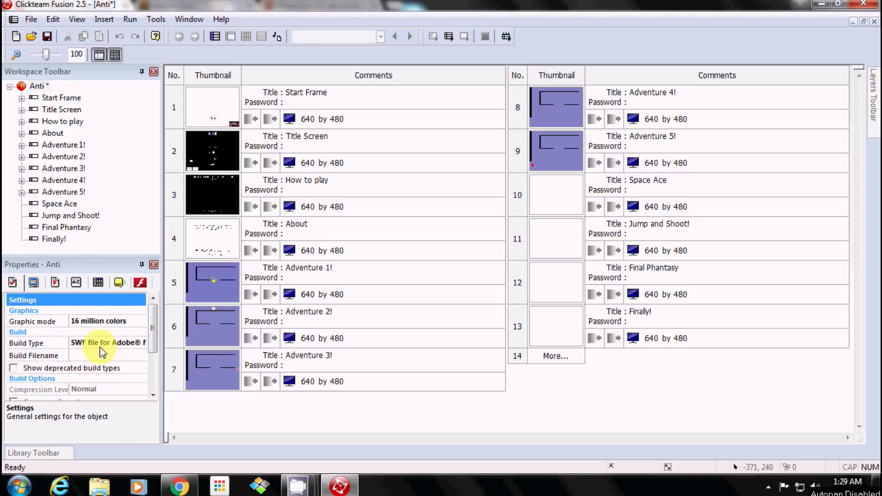
Select the Anti project and tick Include preloader in its SWF properties.
scroll(99, 346, down, 1)
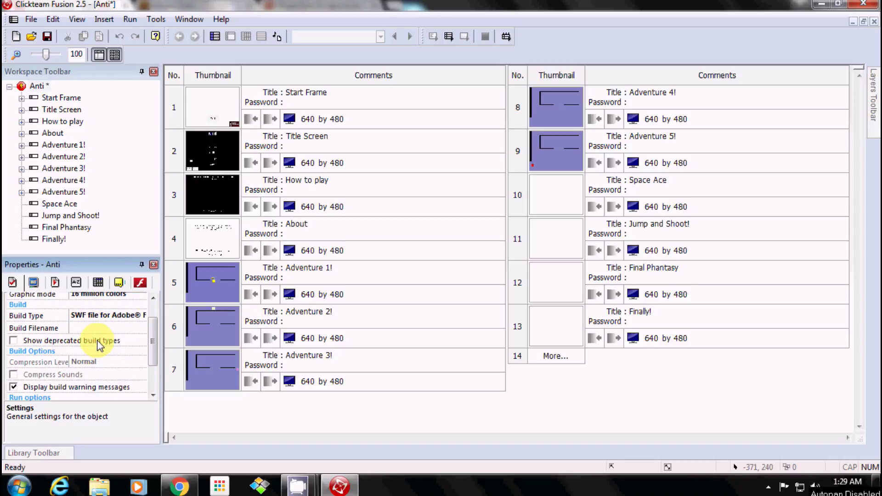
scroll(99, 345, up, 1)
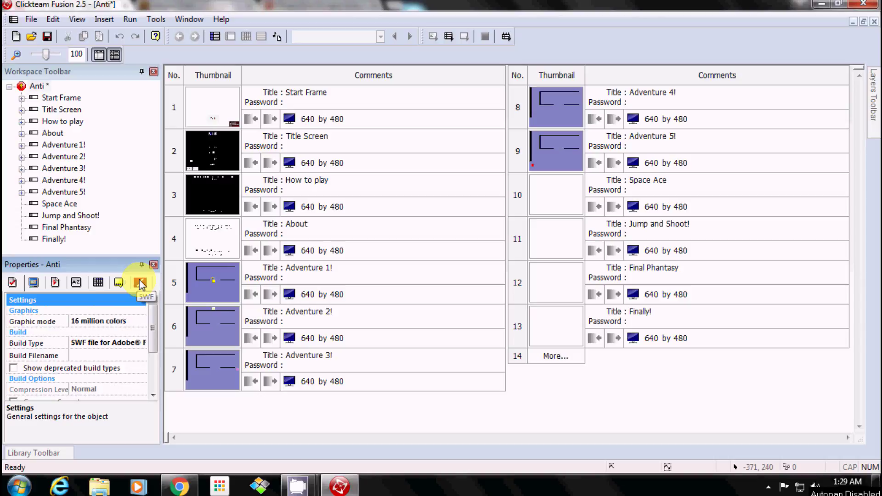
click(37, 86)
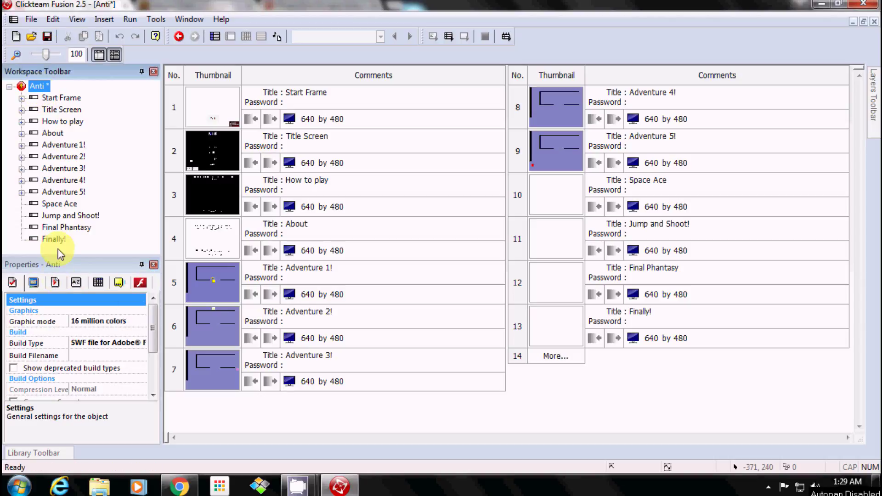
click(14, 283)
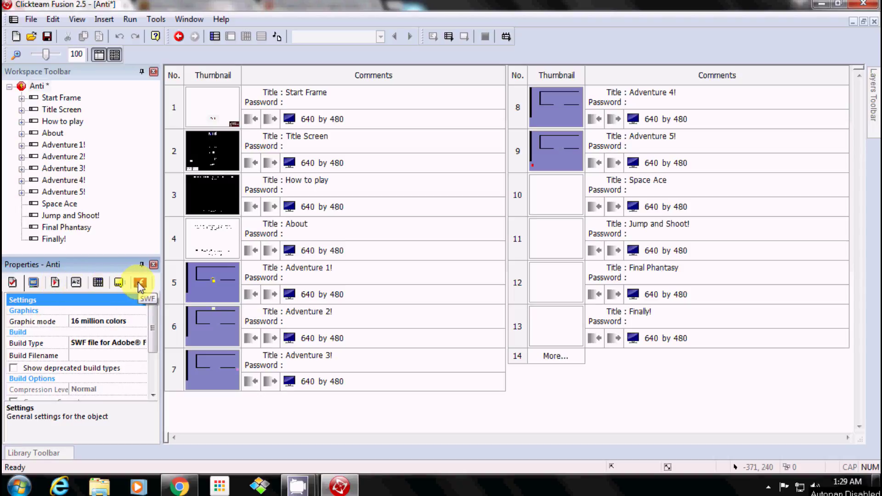
click(141, 284)
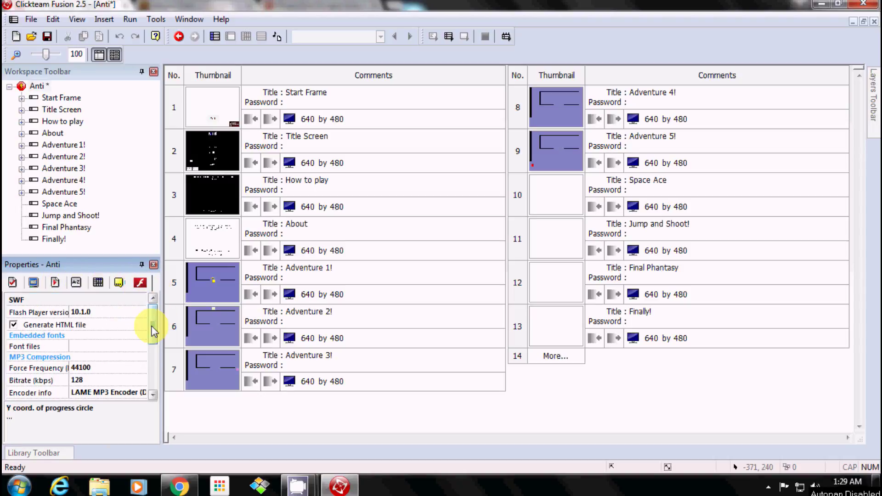
drag(154, 332, 154, 362)
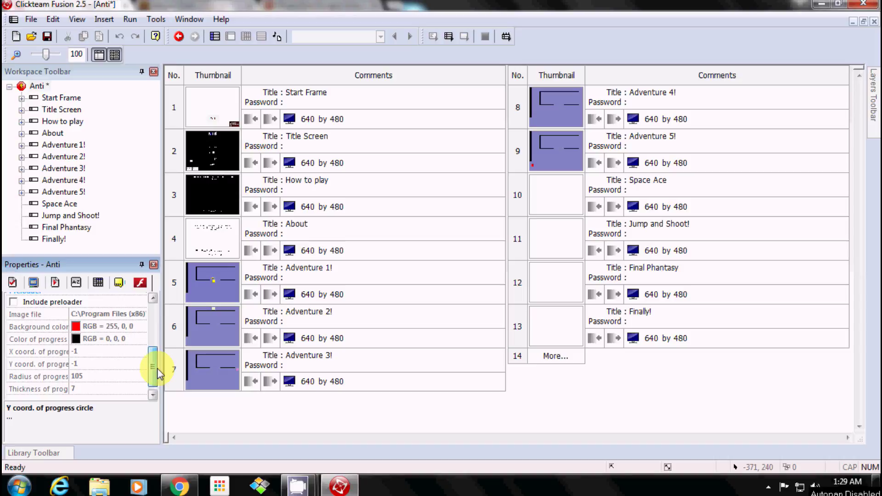
click(13, 302)
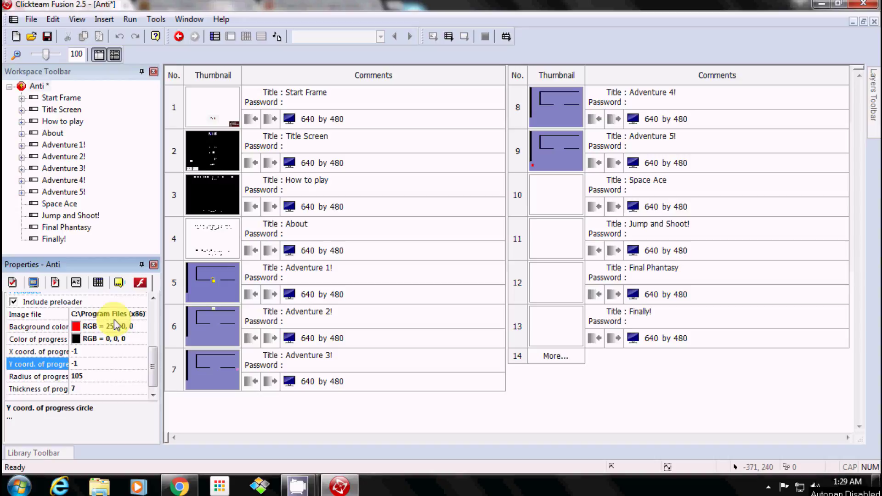
Set the SWF preloader background to black and the progress circle to lavender blue.
click(86, 328)
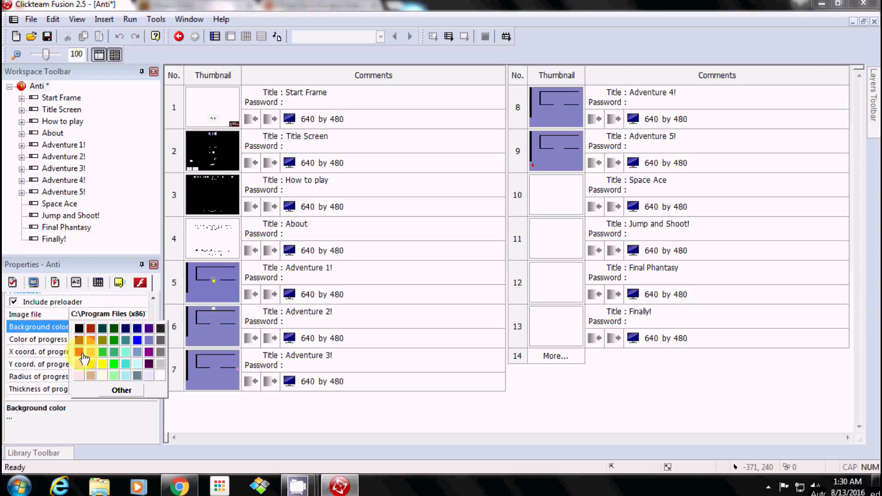
click(79, 340)
click(78, 341)
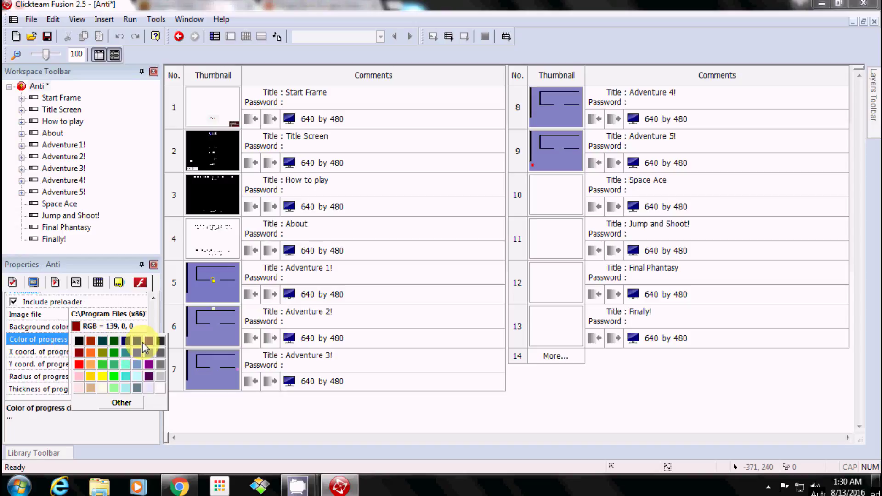
click(137, 364)
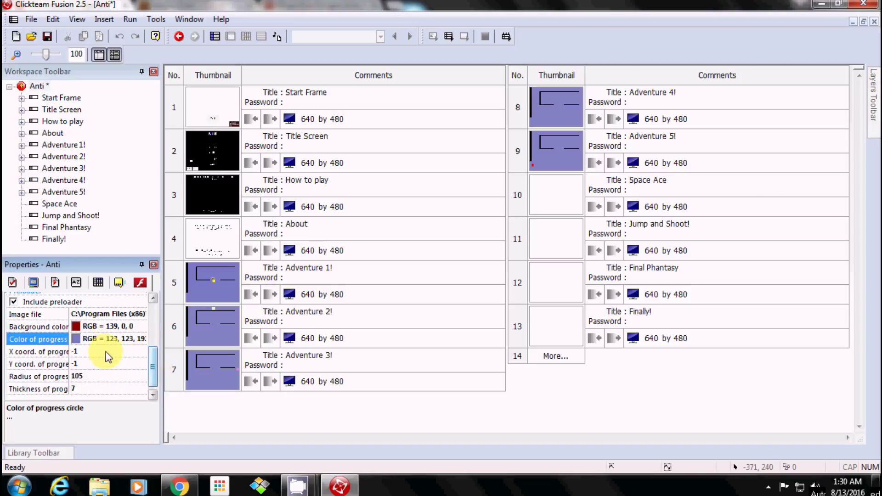
click(77, 327)
click(79, 329)
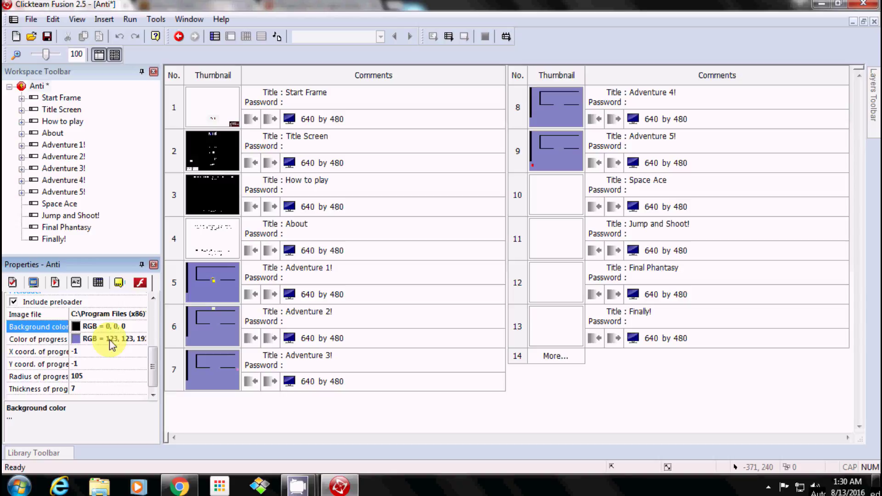
click(76, 340)
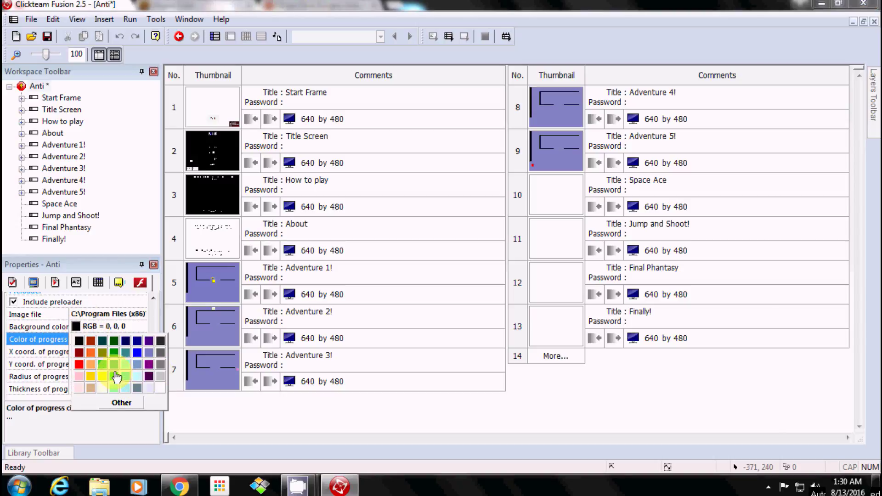
click(148, 352)
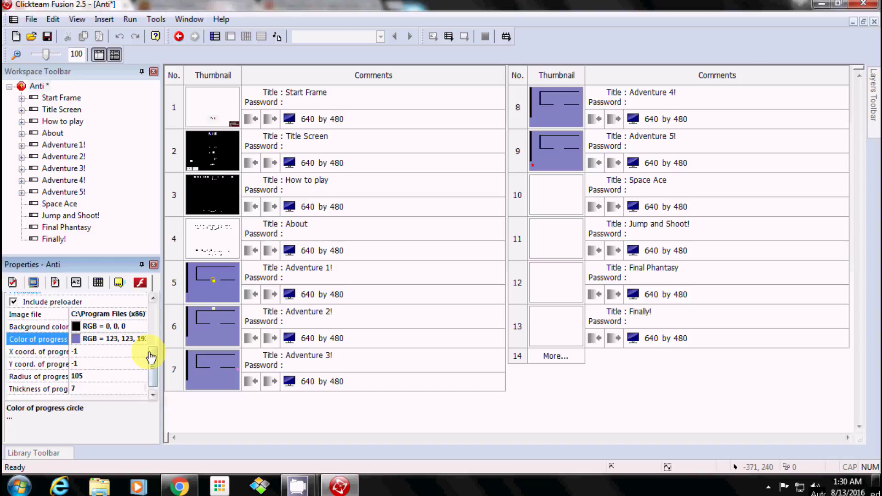
scroll(156, 373, down, 1)
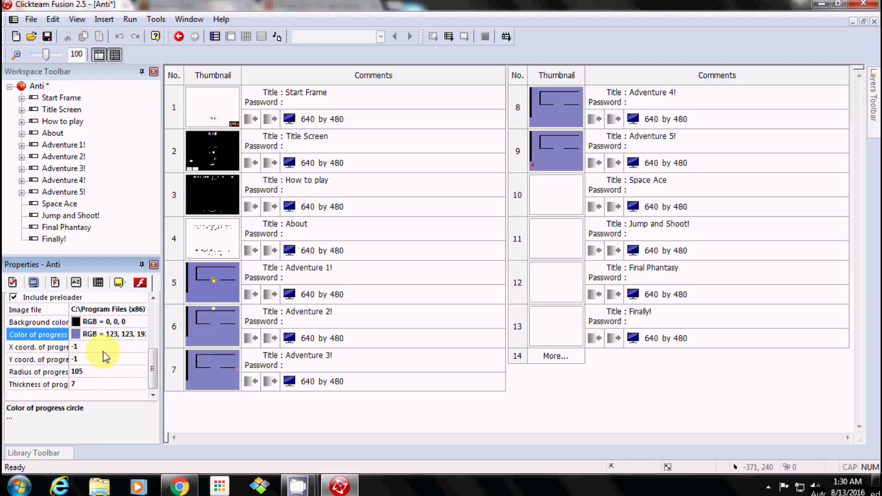
Scroll through Anti's SWF preloader settings to review the progress circle colour.
mouse_move(152, 359)
mouse_down()
mouse_move(155, 315)
mouse_move(156, 348)
mouse_up()
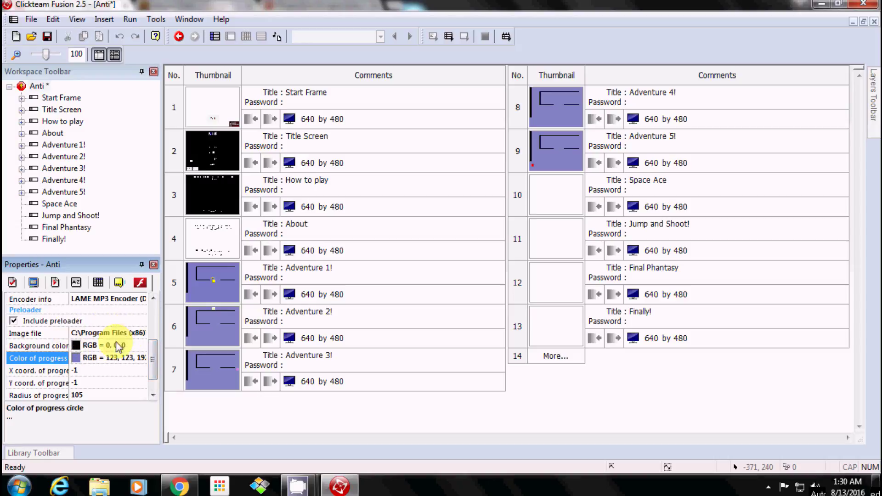
scroll(92, 390, down, 2)
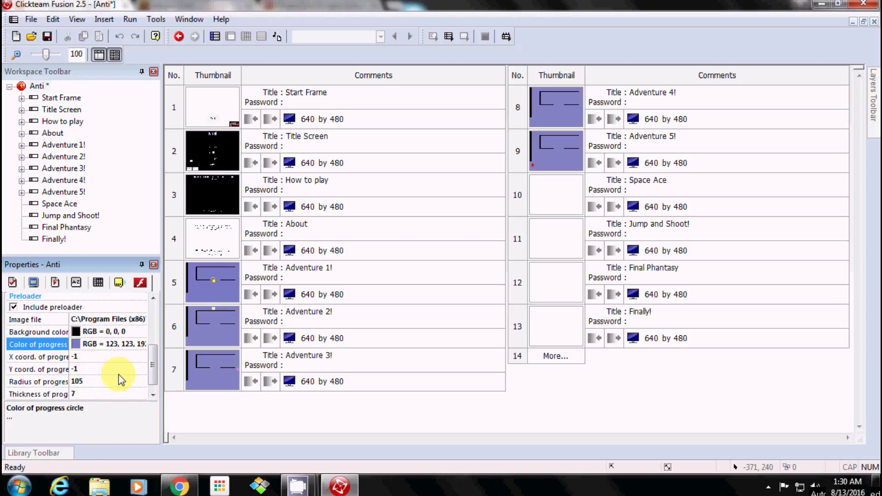
scroll(122, 367, up, 3)
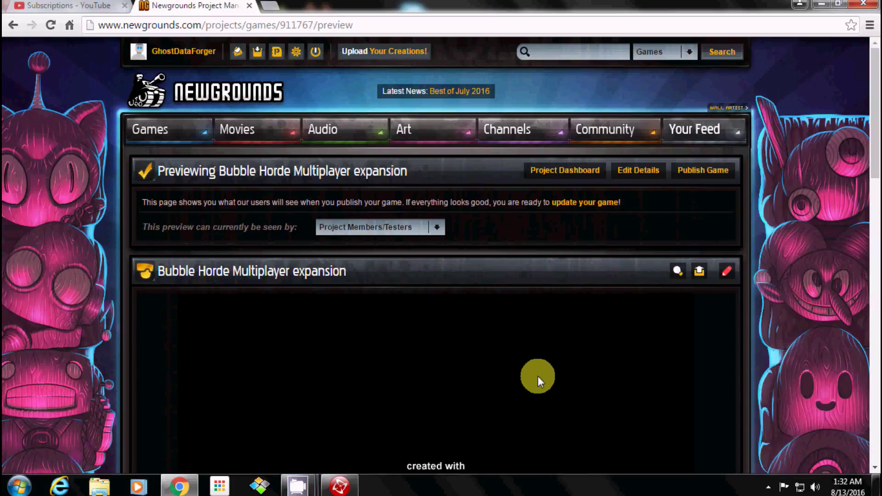
scroll(537, 375, down, 5)
scroll(533, 367, down, 1)
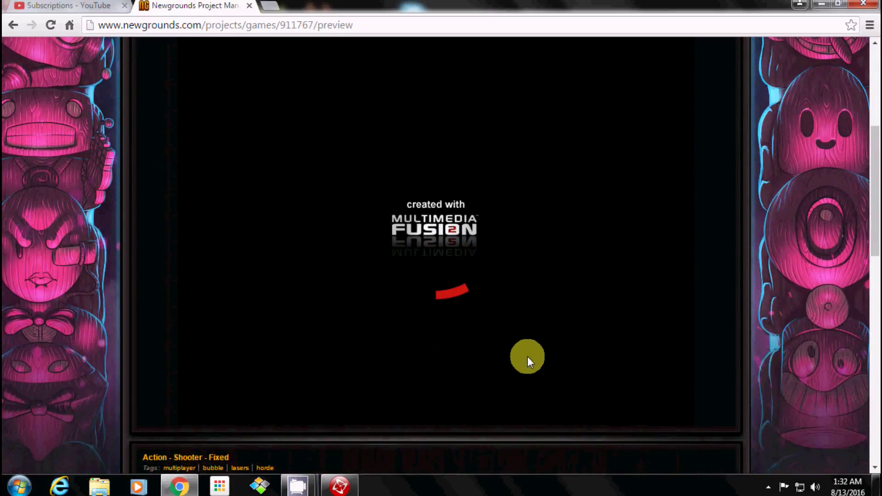
scroll(524, 345, up, 1)
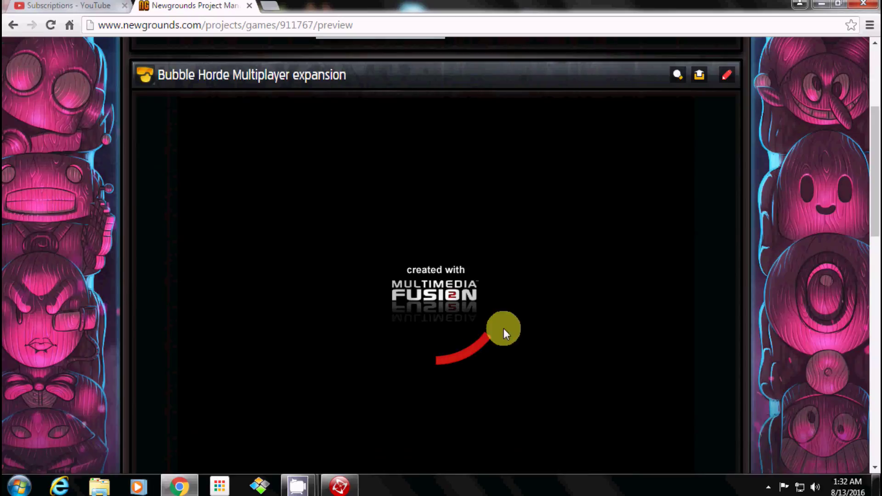
scroll(487, 349, down, 1)
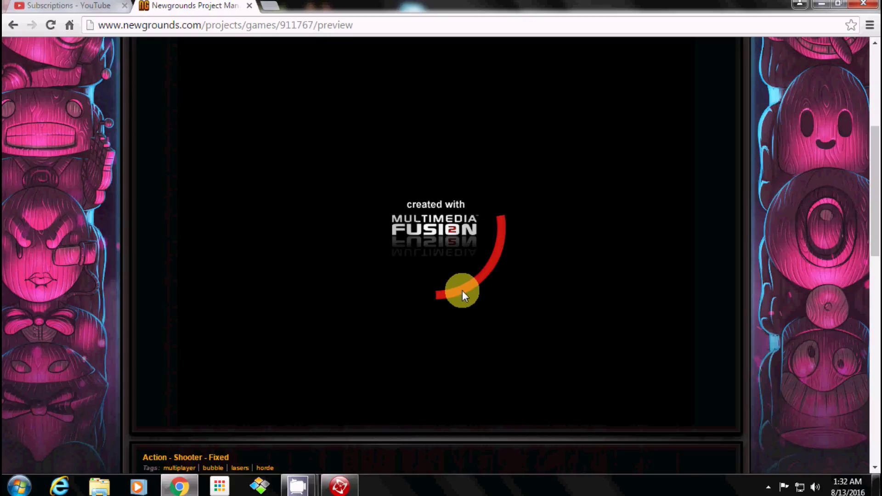
scroll(459, 291, up, 1)
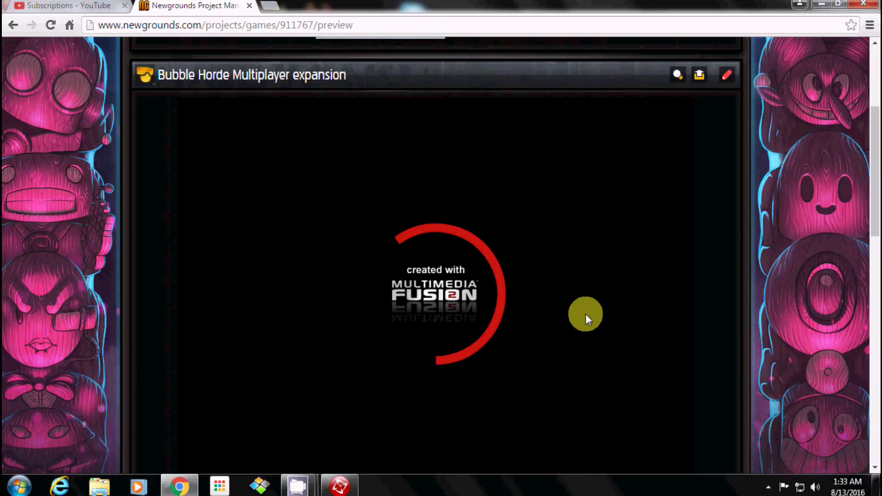
scroll(586, 313, down, 3)
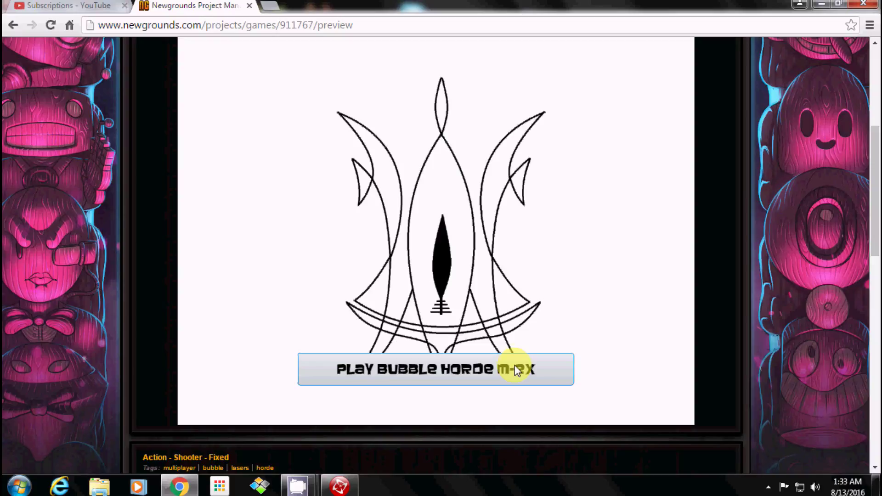
After the Bubble Horde preview finishes loading, switch back to Clickteam Fusion via the taskbar.
scroll(588, 275, up, 1)
scroll(588, 275, down, 1)
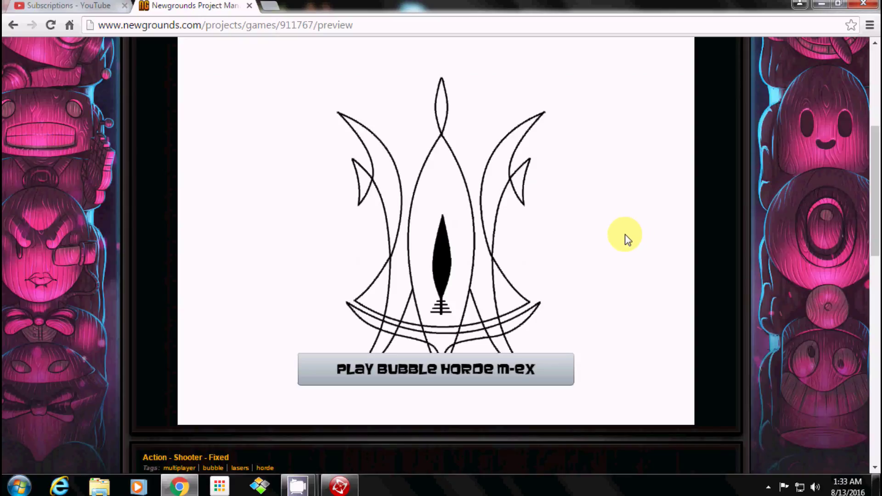
click(339, 486)
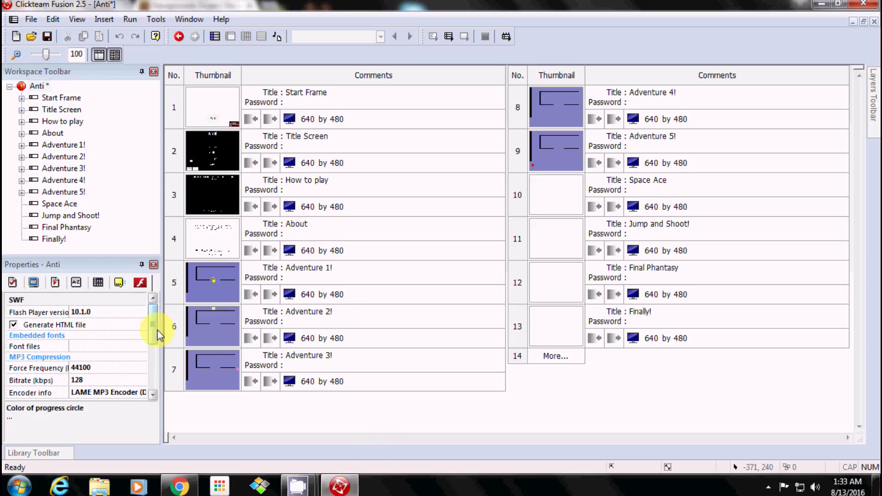
Set Anti's build type to HTML5 Application (limited version).
scroll(157, 331, up, 2)
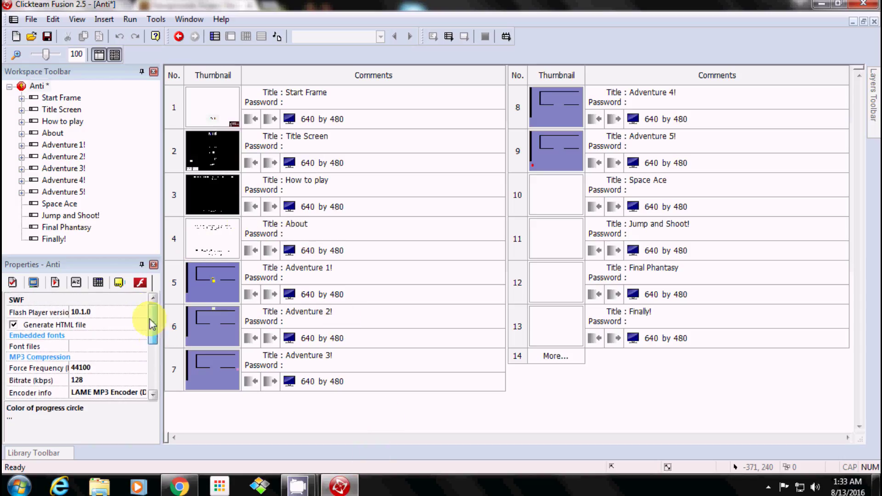
click(12, 283)
click(133, 343)
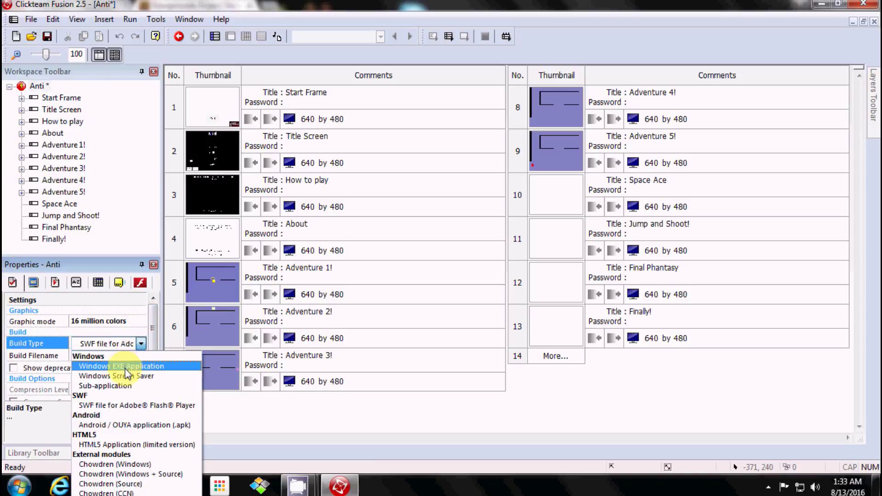
click(127, 444)
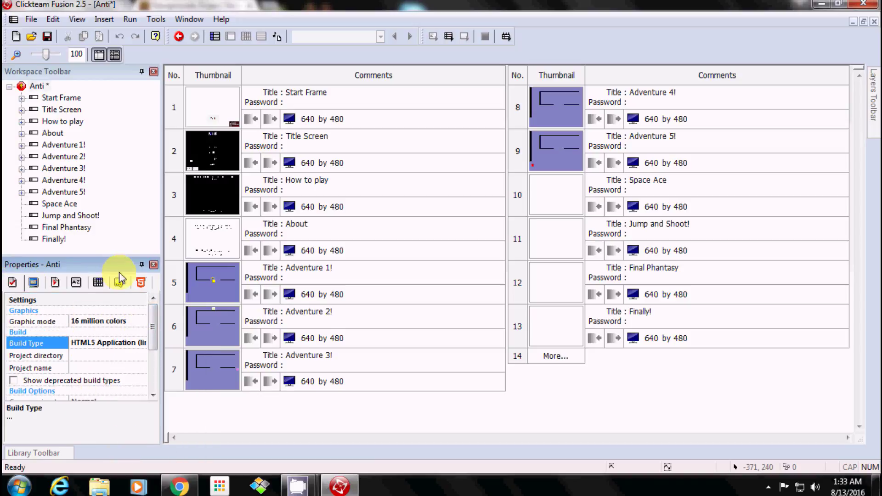
Turn on Include preloader in the project's HTML5 options.
click(141, 283)
drag(152, 325, 161, 383)
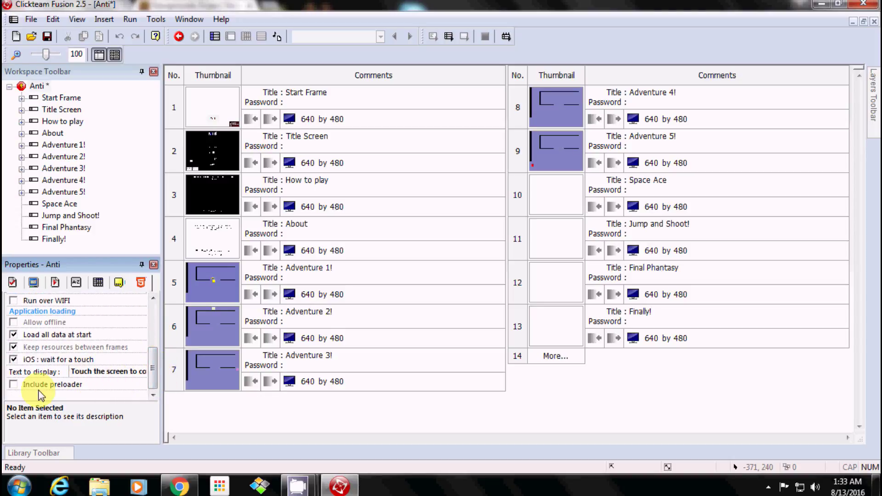
click(14, 384)
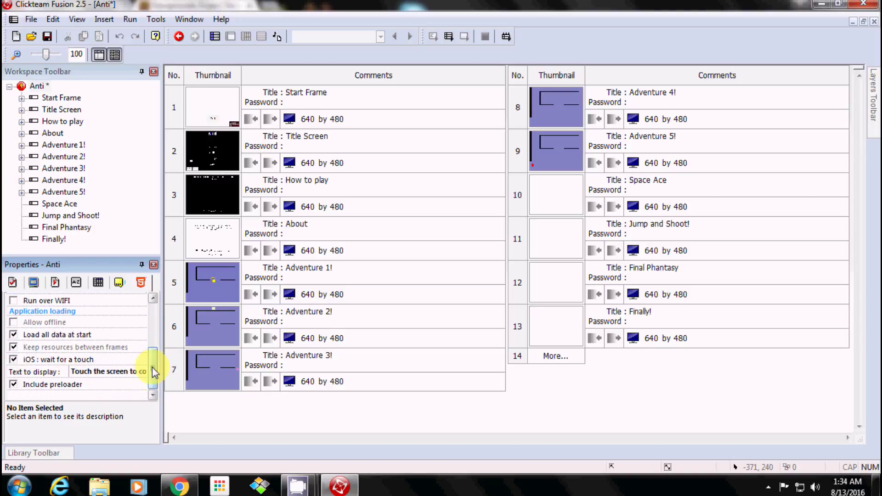
scroll(22, 385, up, 2)
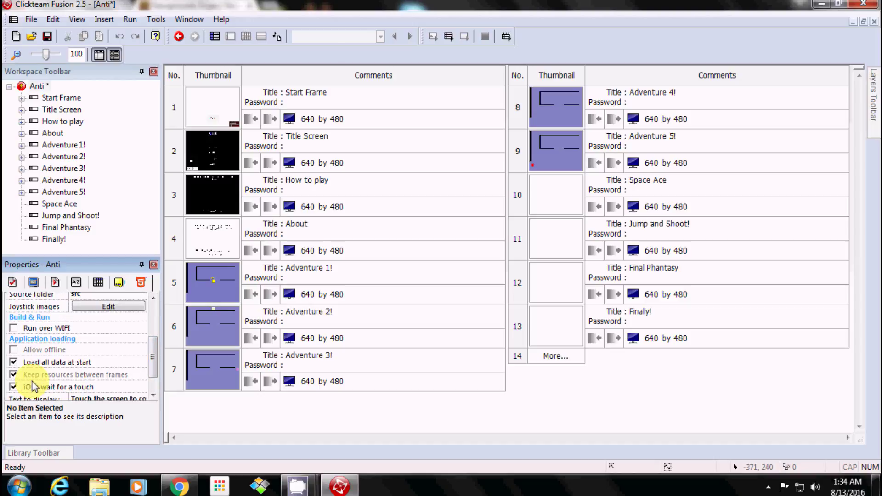
scroll(40, 382, down, 1)
scroll(39, 382, down, 1)
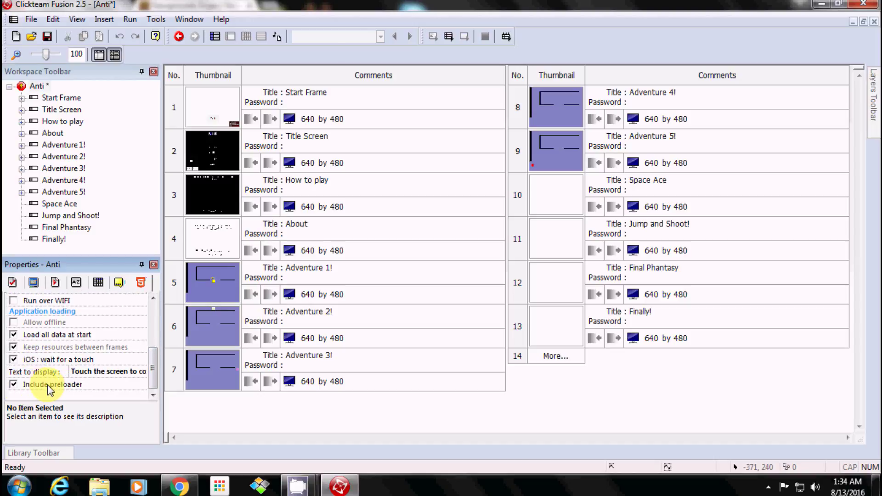
click(47, 385)
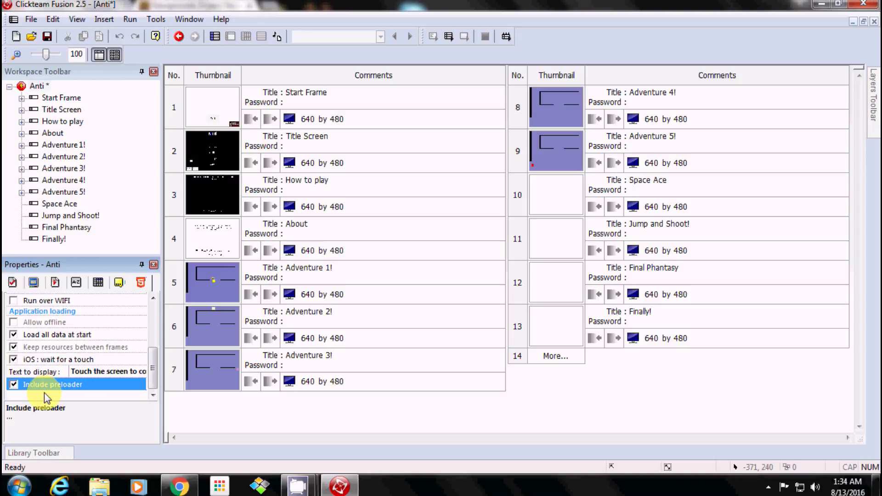
click(44, 392)
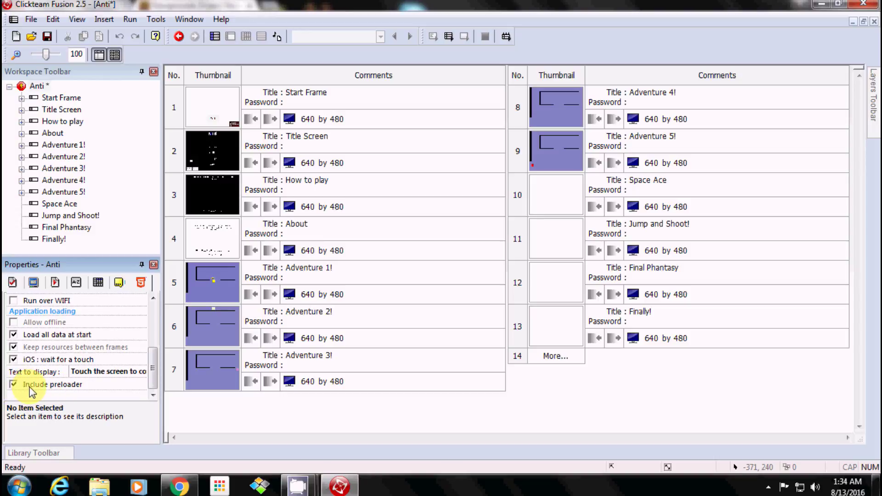